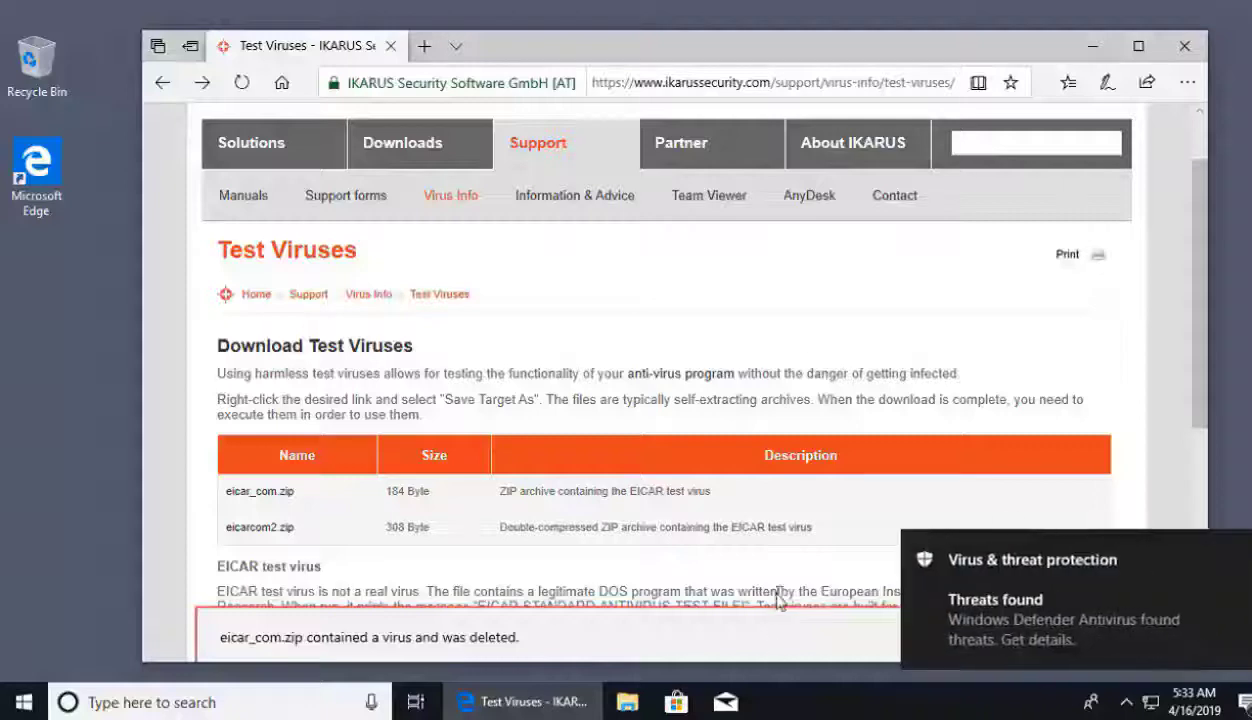
Step: Open the virus alert's details and quarantine the active EICAR_Test_File threat under Virus & threat protection
{"action": "left_click", "coordinate": [1062, 640]}
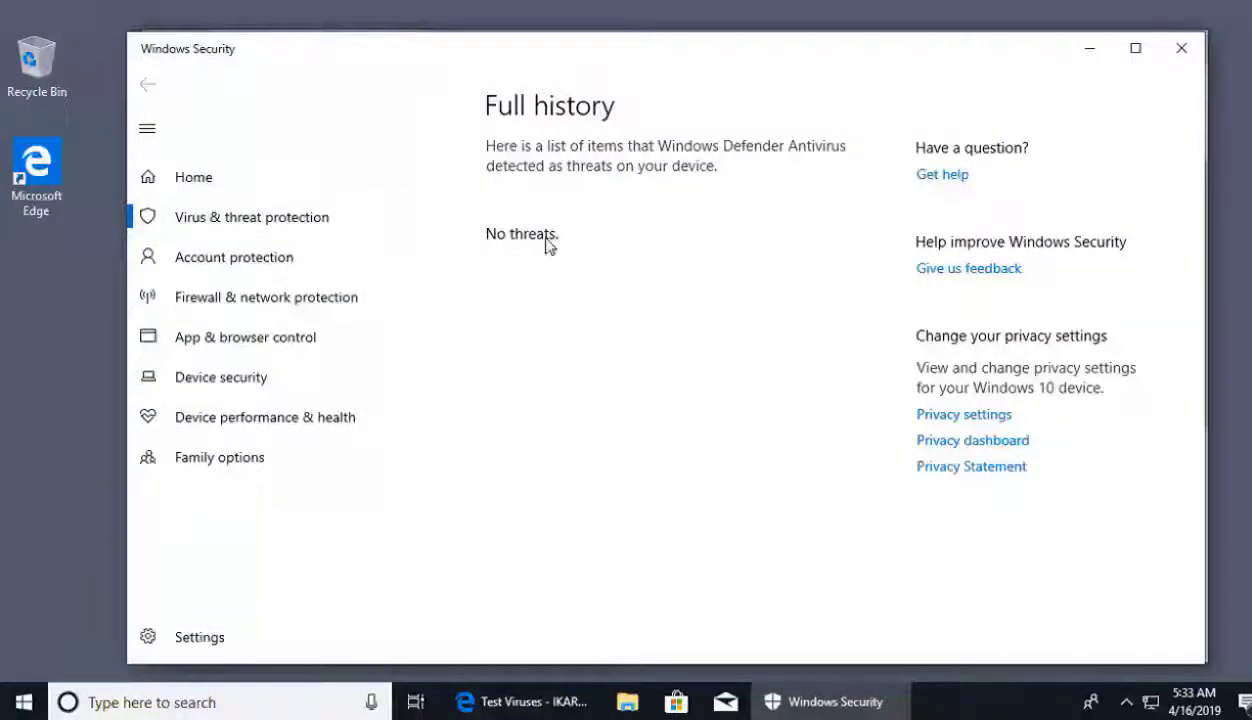
{"action": "left_click", "coordinate": [362, 217]}
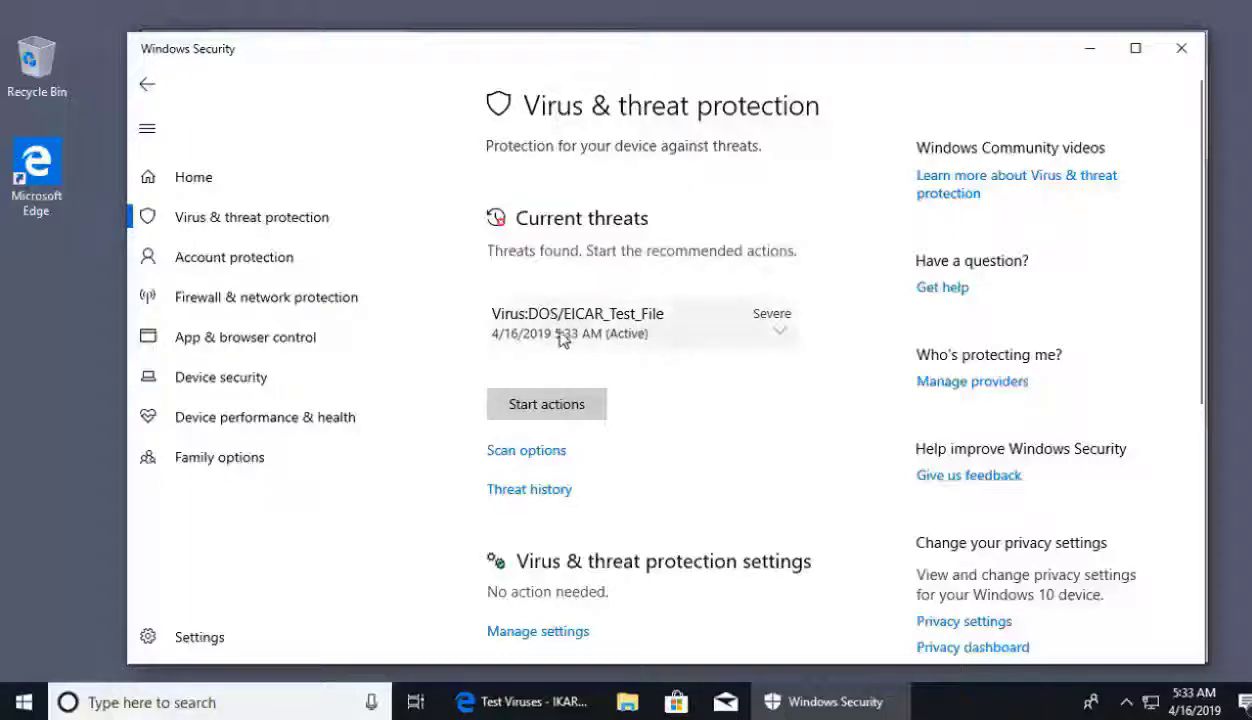
{"action": "left_click", "coordinate": [782, 335]}
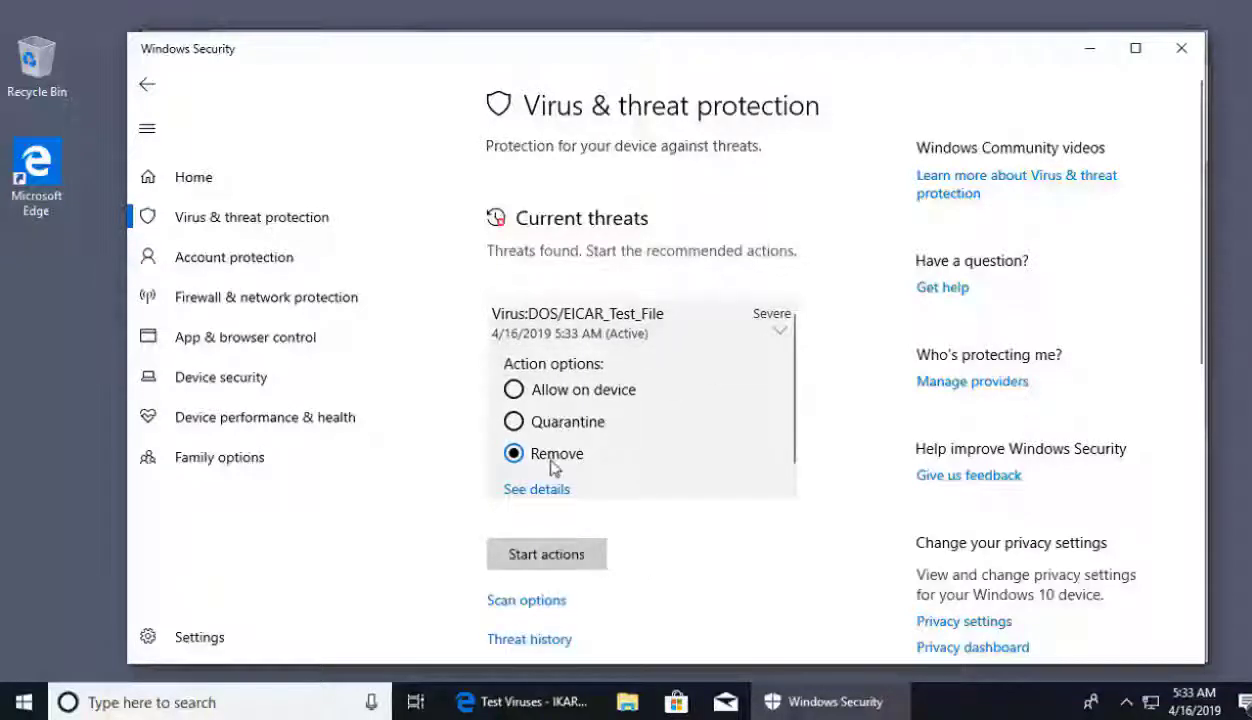
{"action": "left_click", "coordinate": [566, 423]}
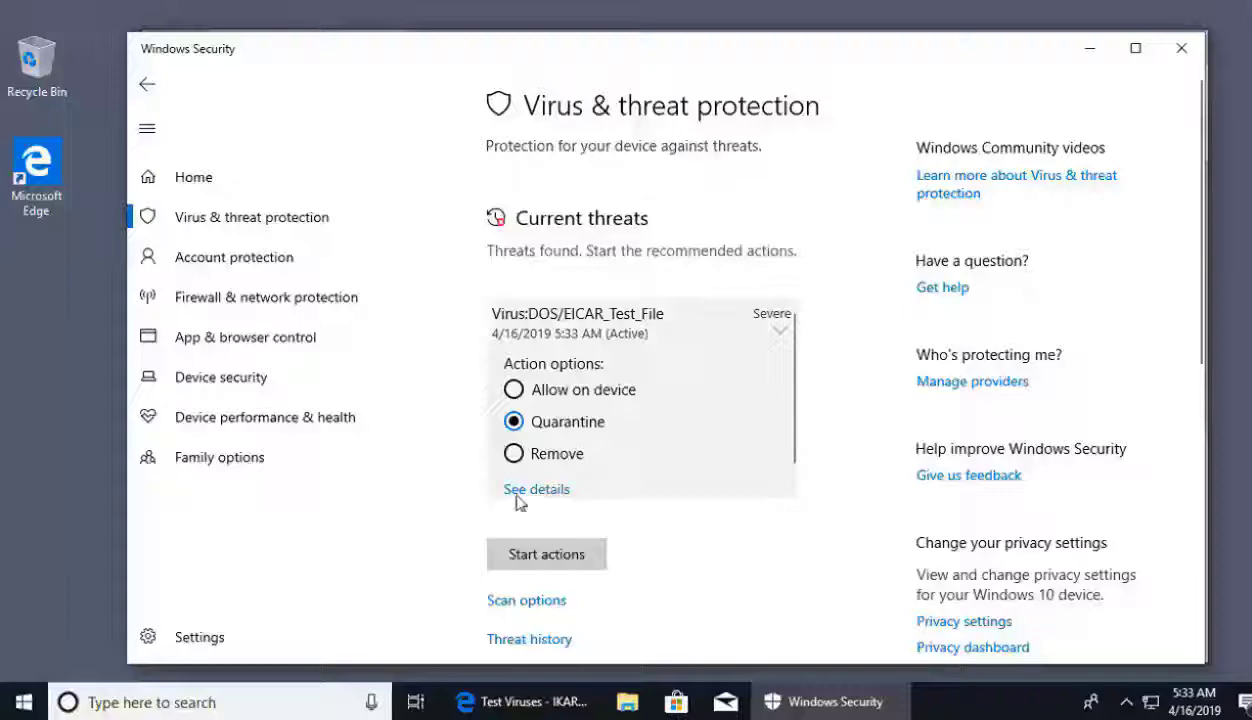
{"action": "left_click", "coordinate": [551, 565]}
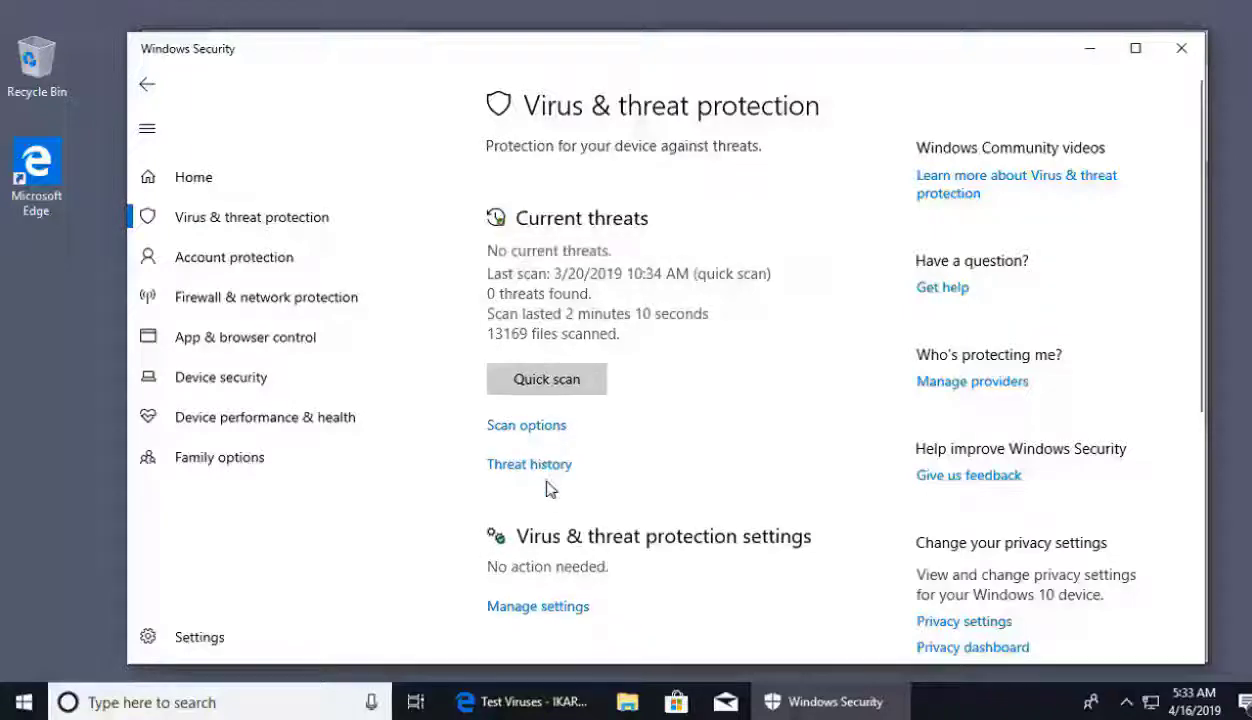
Step: Open the threat history and show the full history of threats detected on the device
{"action": "left_click", "coordinate": [543, 470]}
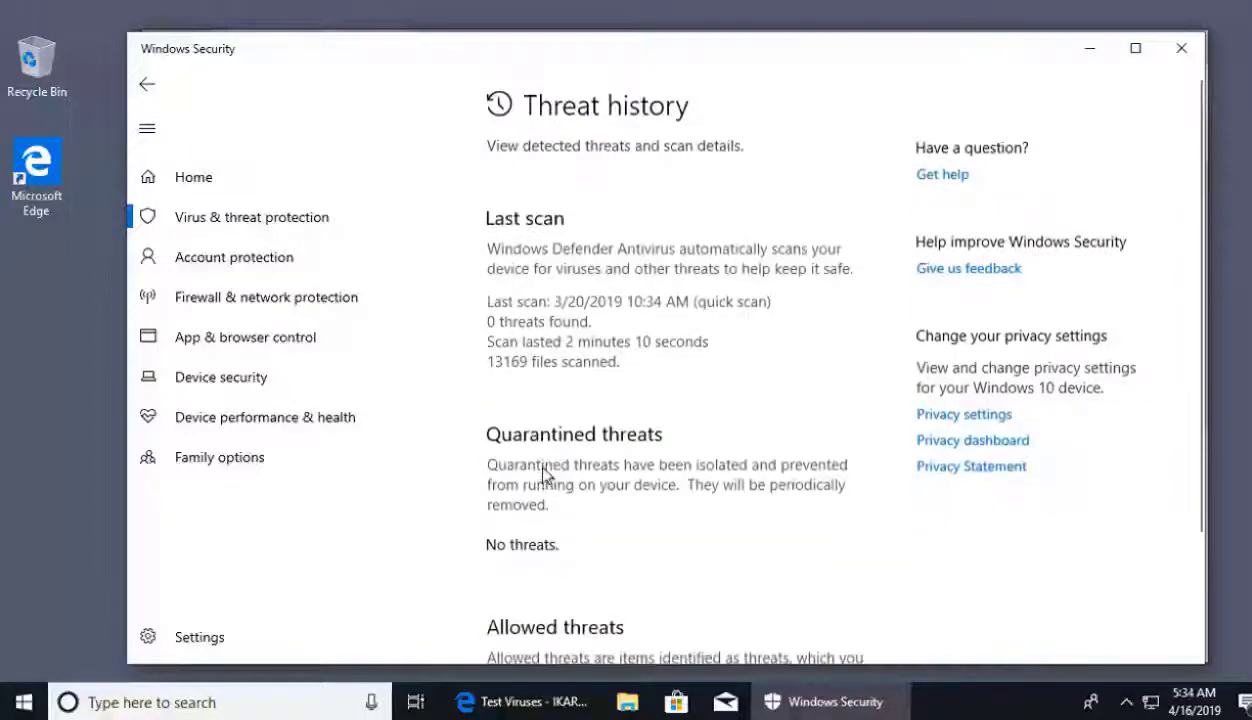
{"action": "scroll", "coordinate": [549, 413], "scroll_direction": "down", "scroll_amount": 3}
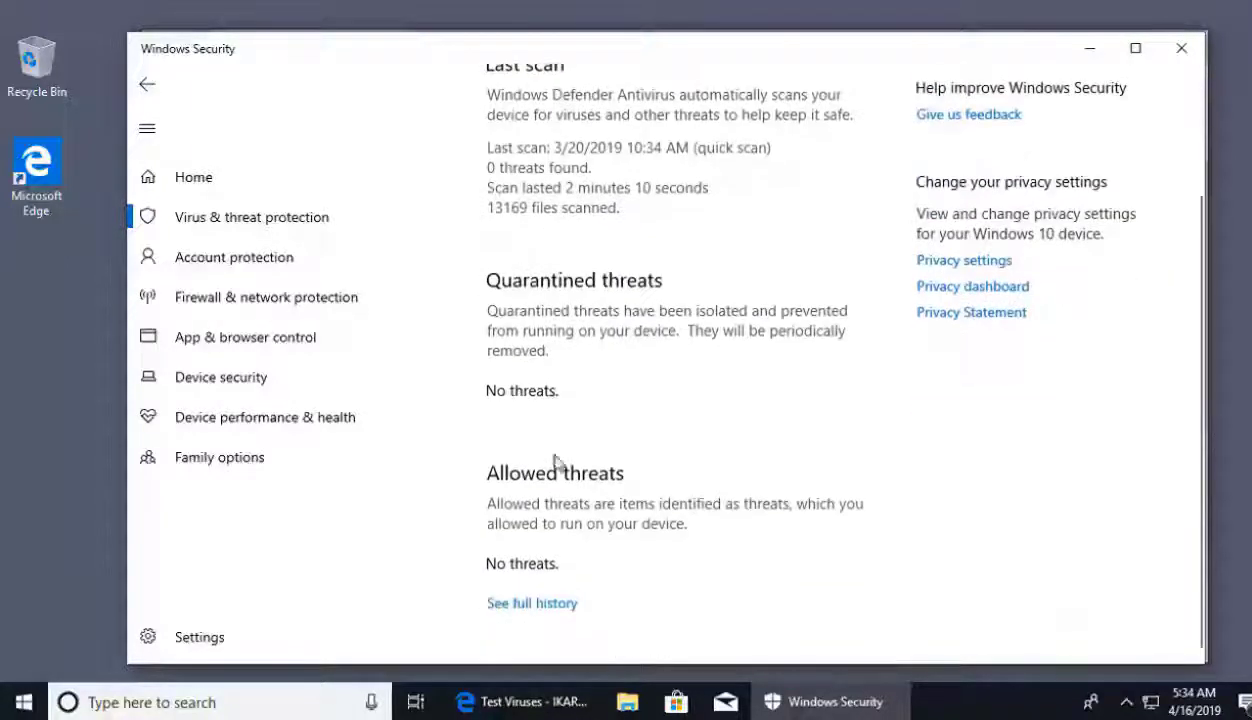
{"action": "left_click", "coordinate": [530, 606]}
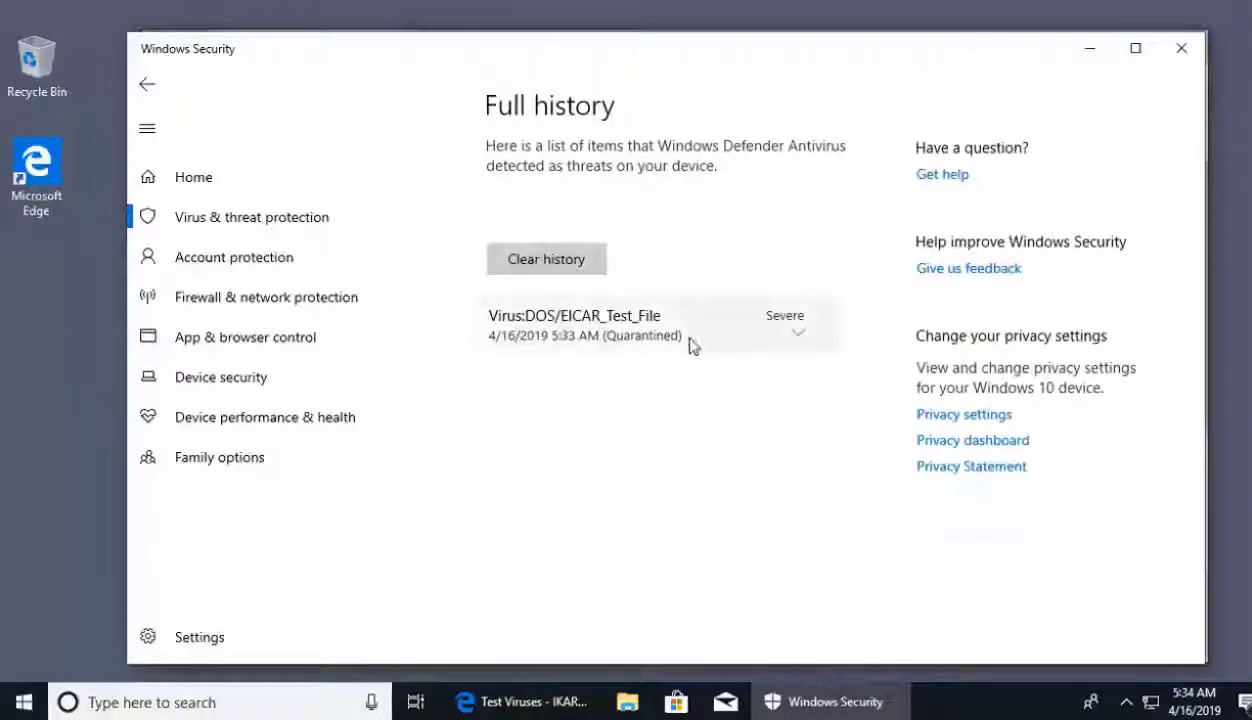
Step: Review the details of the quarantined EICAR_Test_File entry, allowing Windows Security through User Account Control, and close them
{"action": "left_click", "coordinate": [796, 334]}
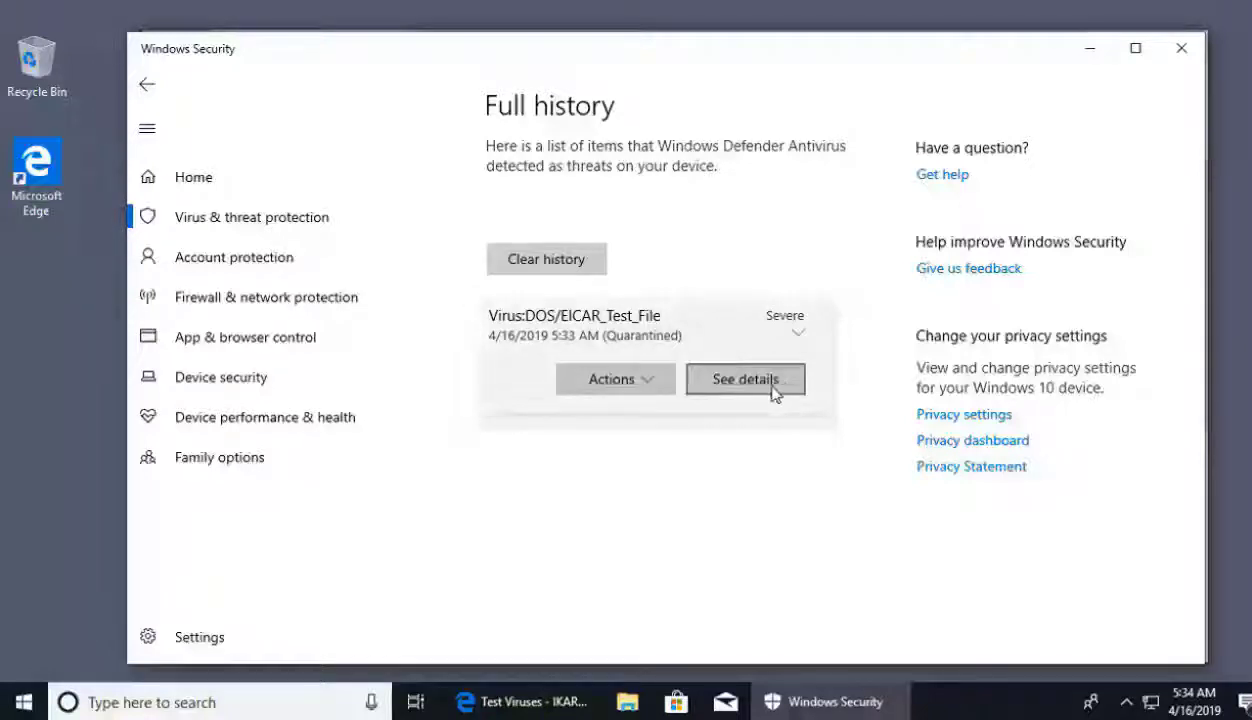
{"action": "left_click", "coordinate": [752, 386]}
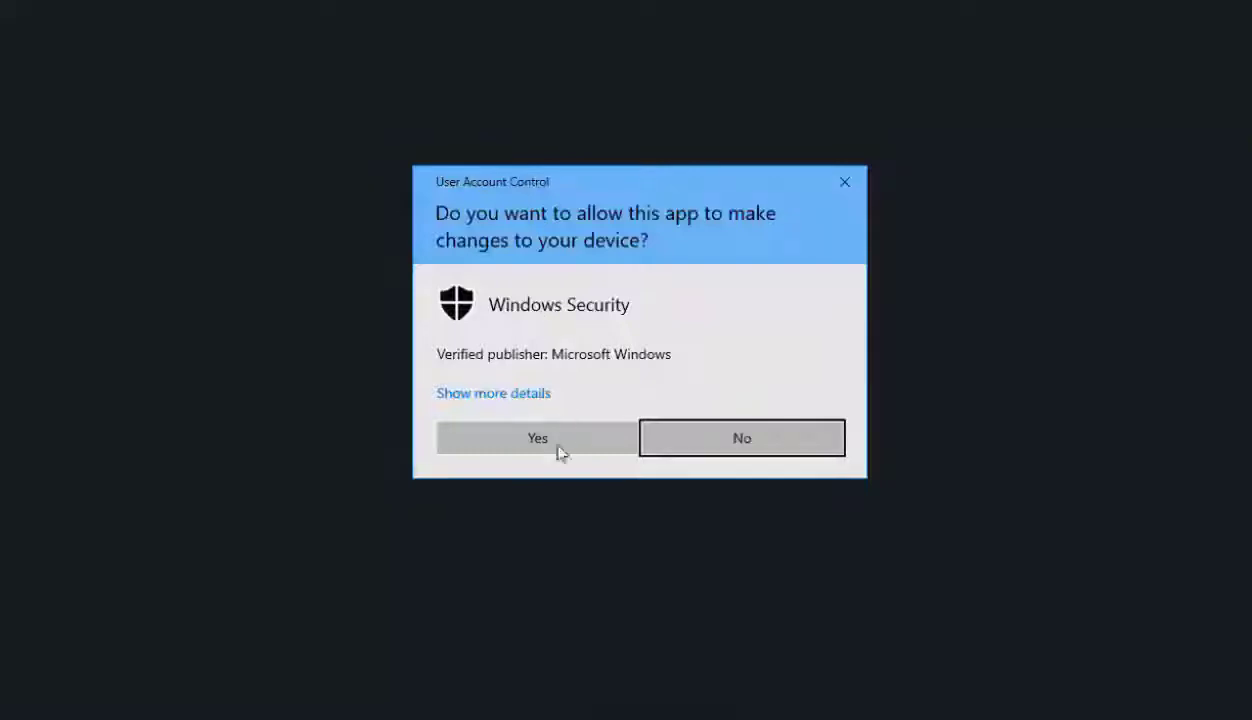
{"action": "left_click", "coordinate": [506, 450]}
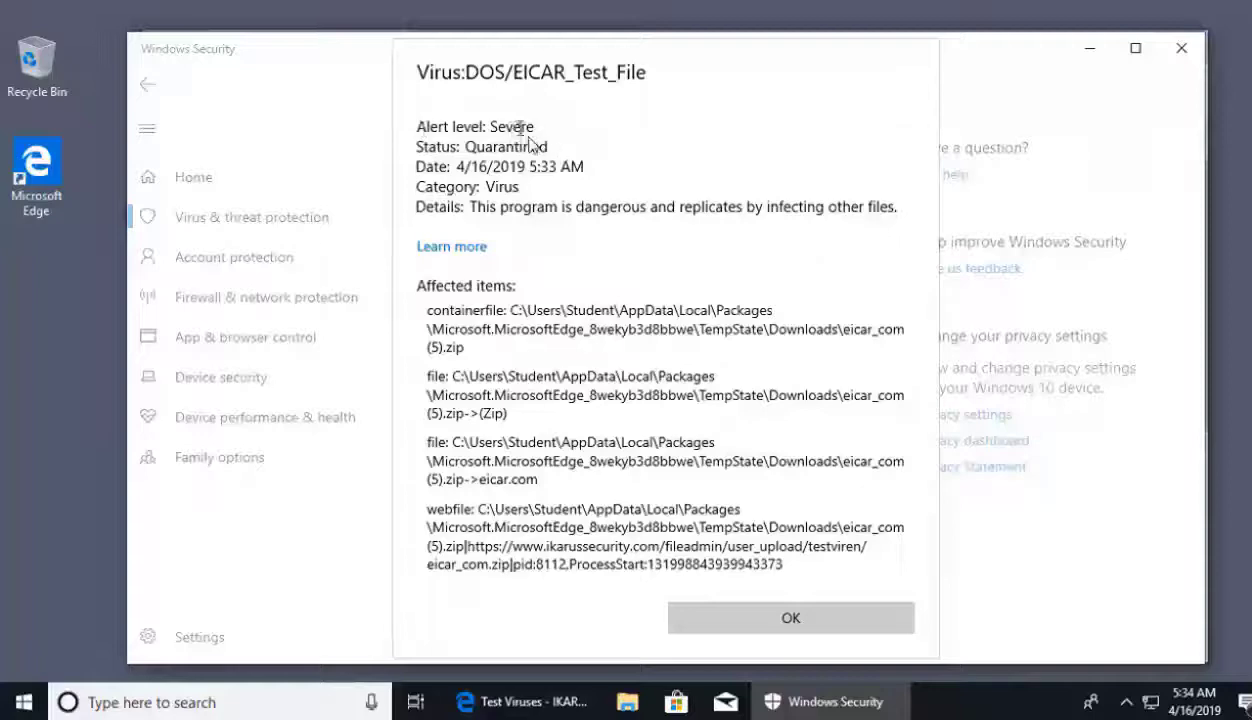
{"action": "double_click", "coordinate": [535, 146]}
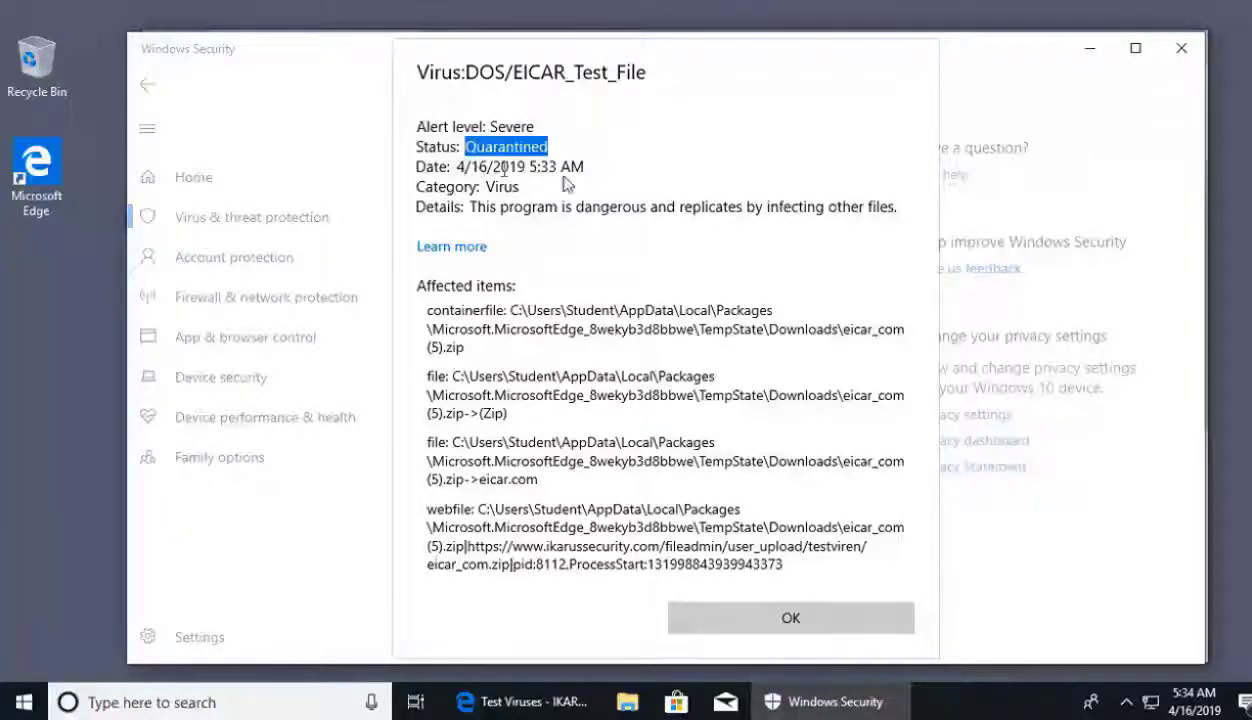
{"action": "left_click", "coordinate": [543, 204]}
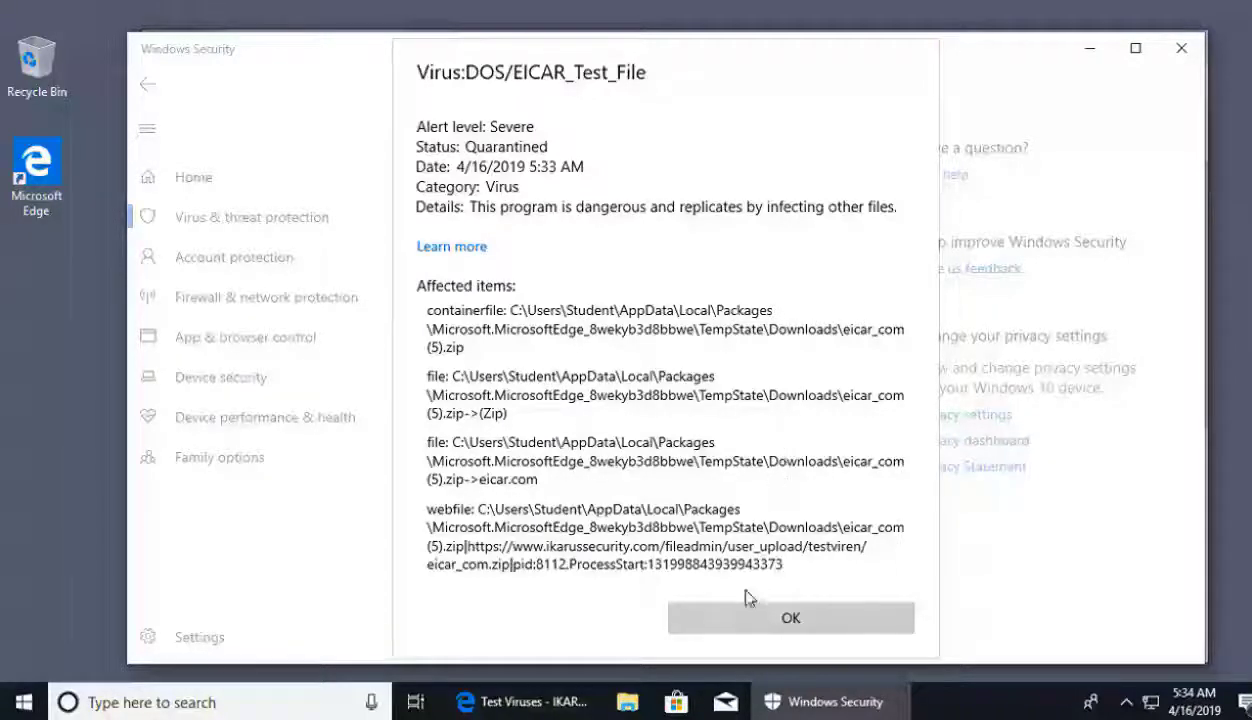
{"action": "left_click", "coordinate": [792, 618]}
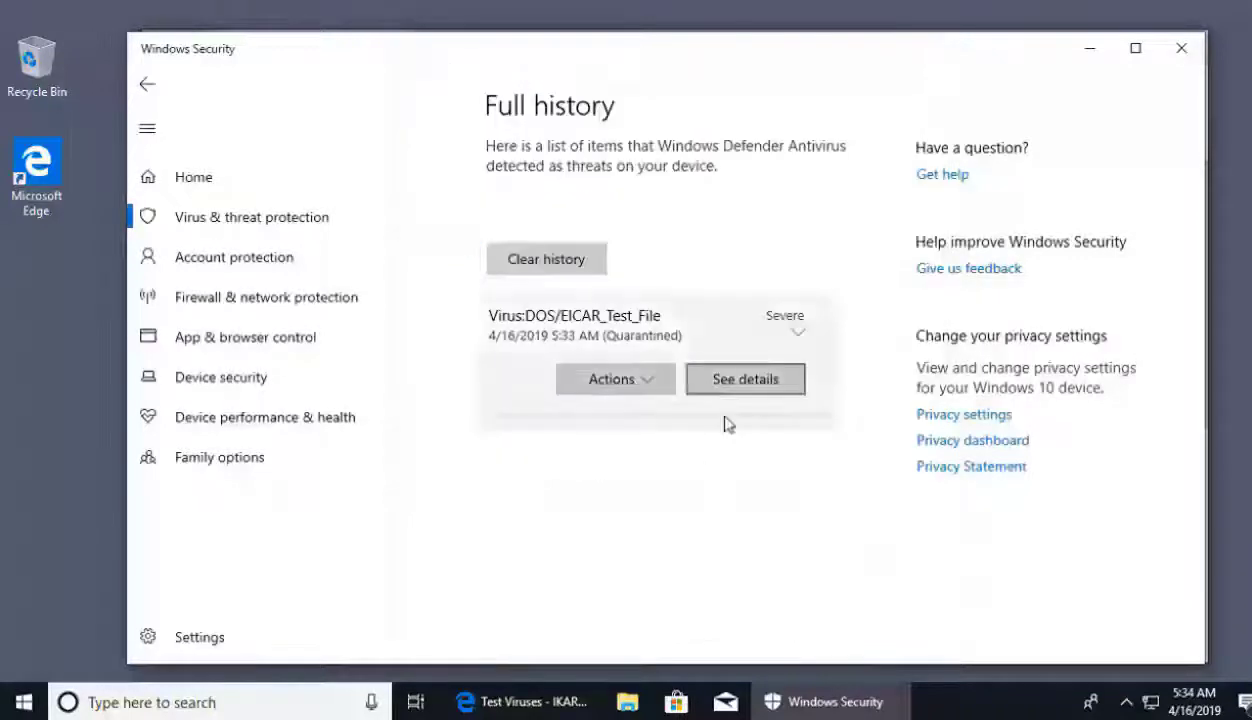
Step: Return to Virus & threat protection and show the available scan options
{"action": "left_click", "coordinate": [266, 222]}
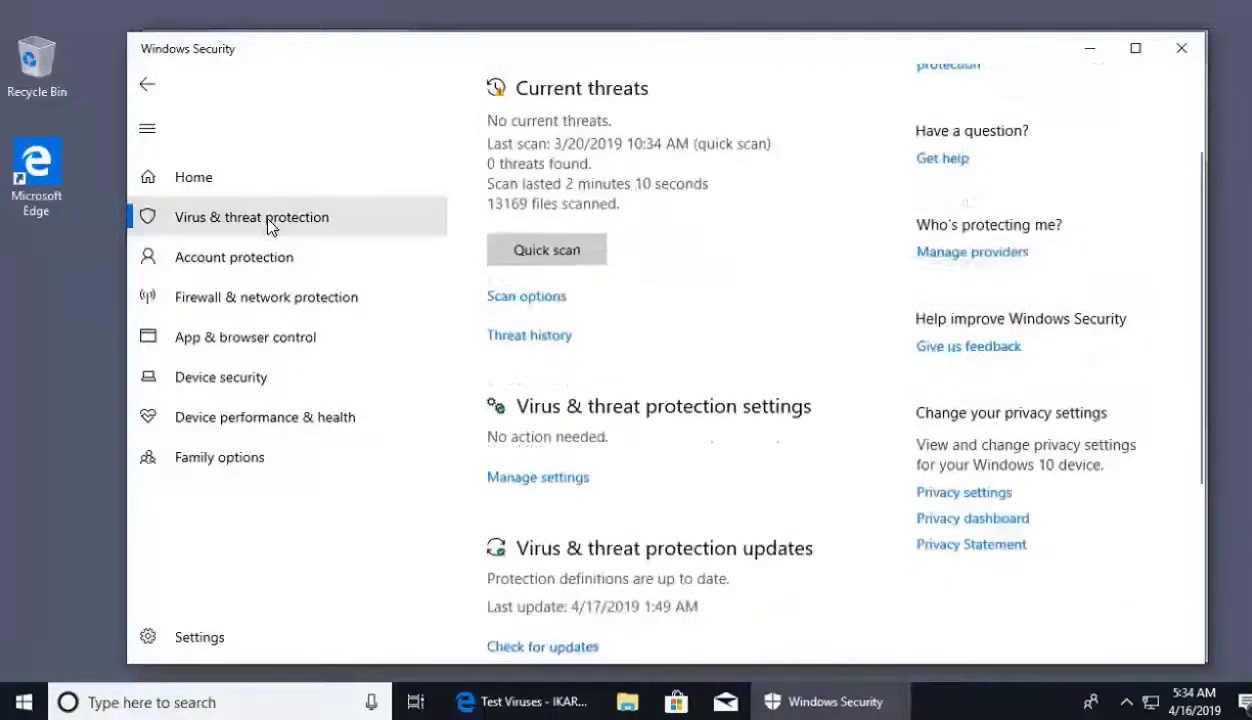
{"action": "scroll", "coordinate": [605, 370], "scroll_direction": "up", "scroll_amount": 2}
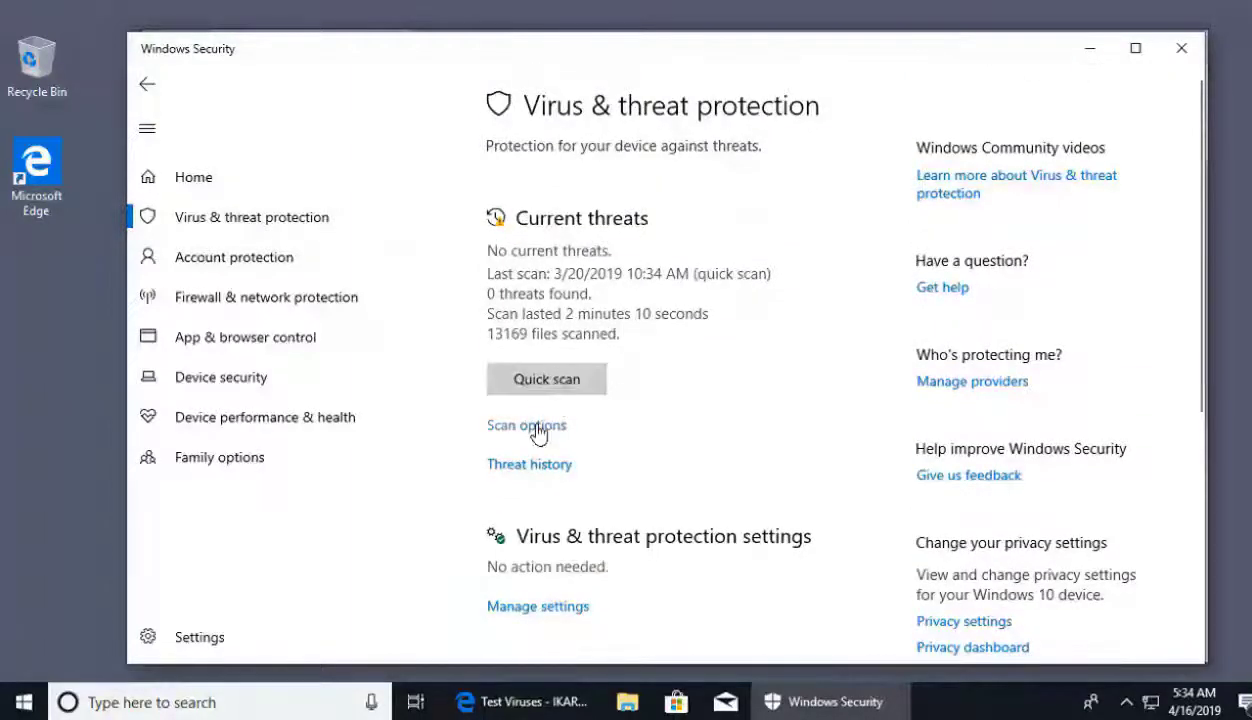
{"action": "left_click", "coordinate": [535, 427]}
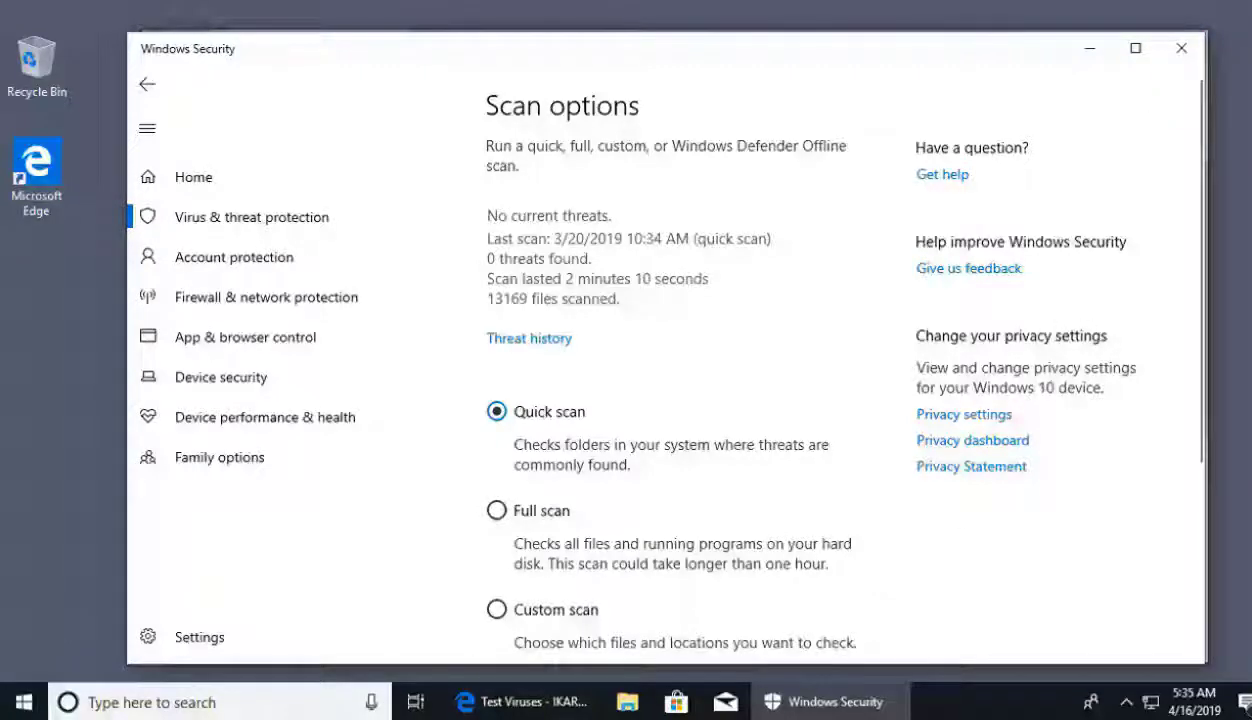
Step: Open Task Manager, review the startup programs and inspect the actions available for Microsoft OneDrive
{"action": "right_click", "coordinate": [958, 710]}
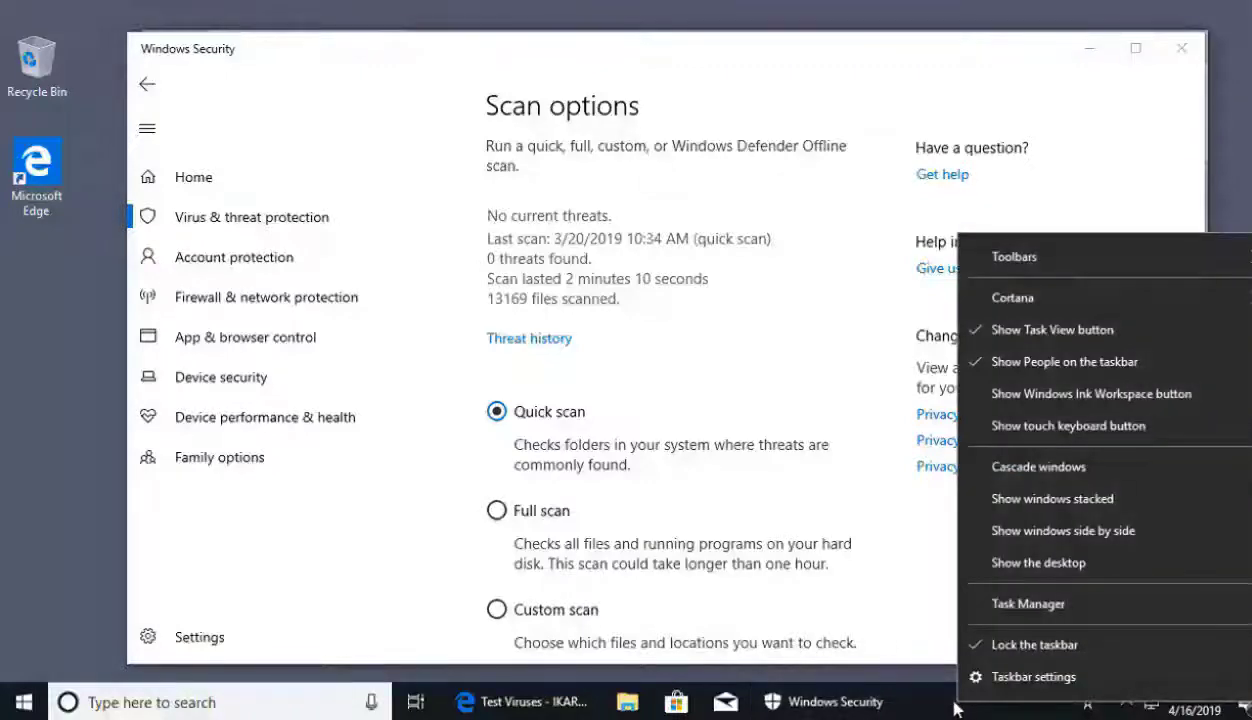
{"action": "left_click", "coordinate": [1030, 604]}
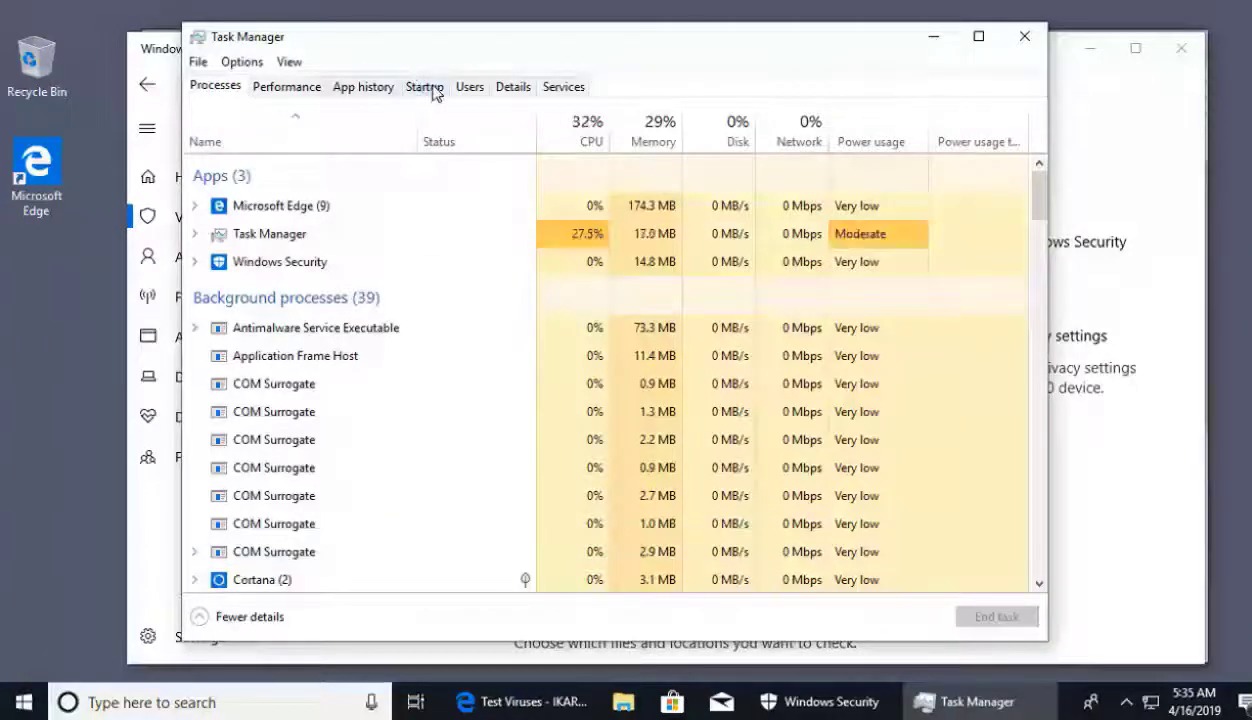
{"action": "left_click", "coordinate": [433, 89]}
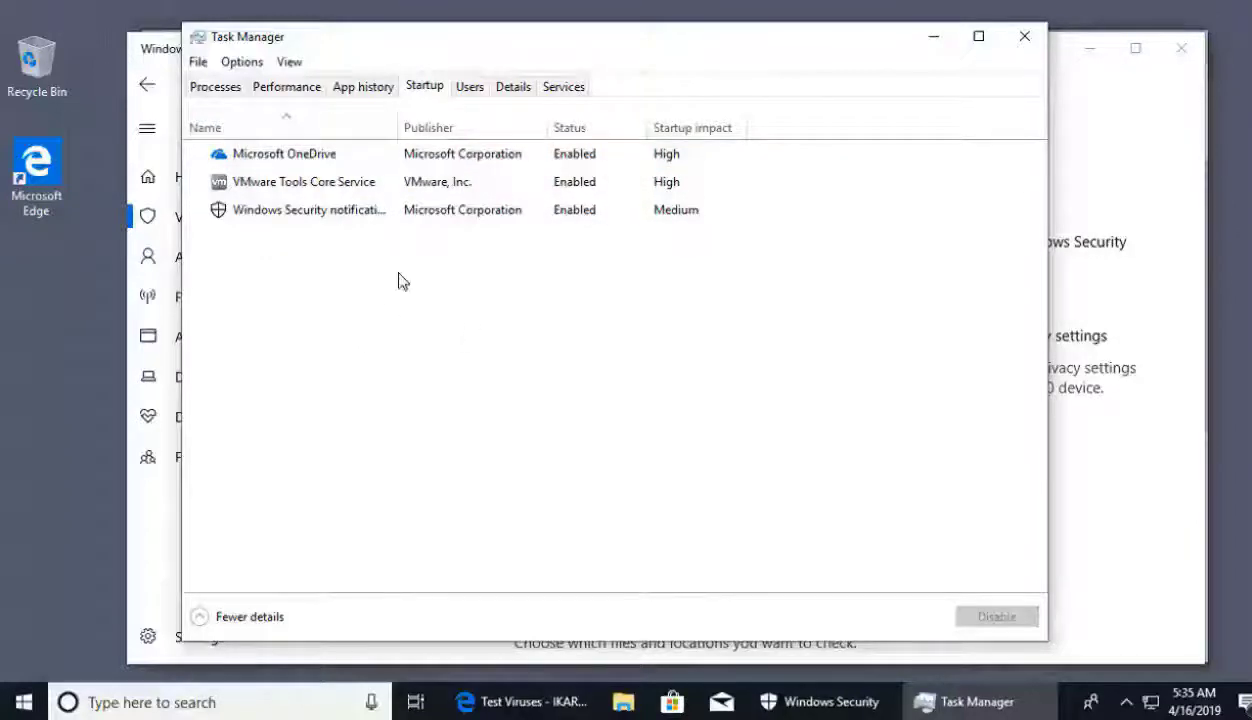
{"action": "right_click", "coordinate": [300, 157]}
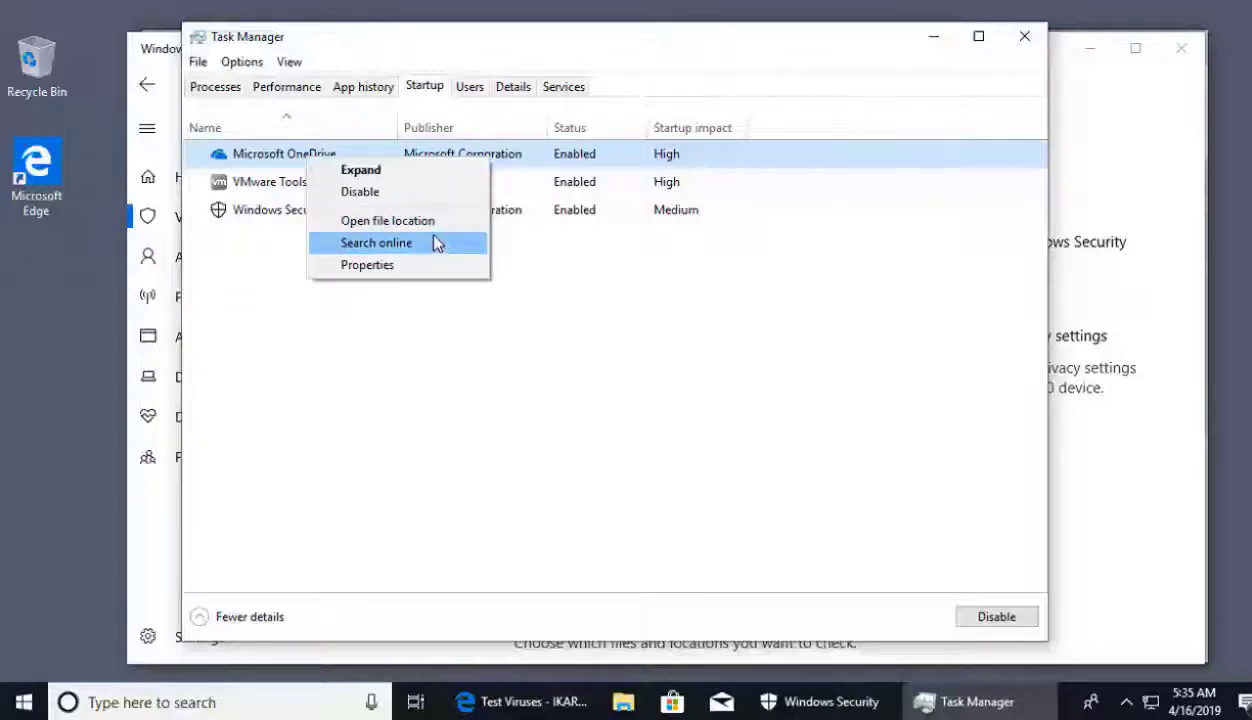
{"action": "left_click", "coordinate": [556, 296]}
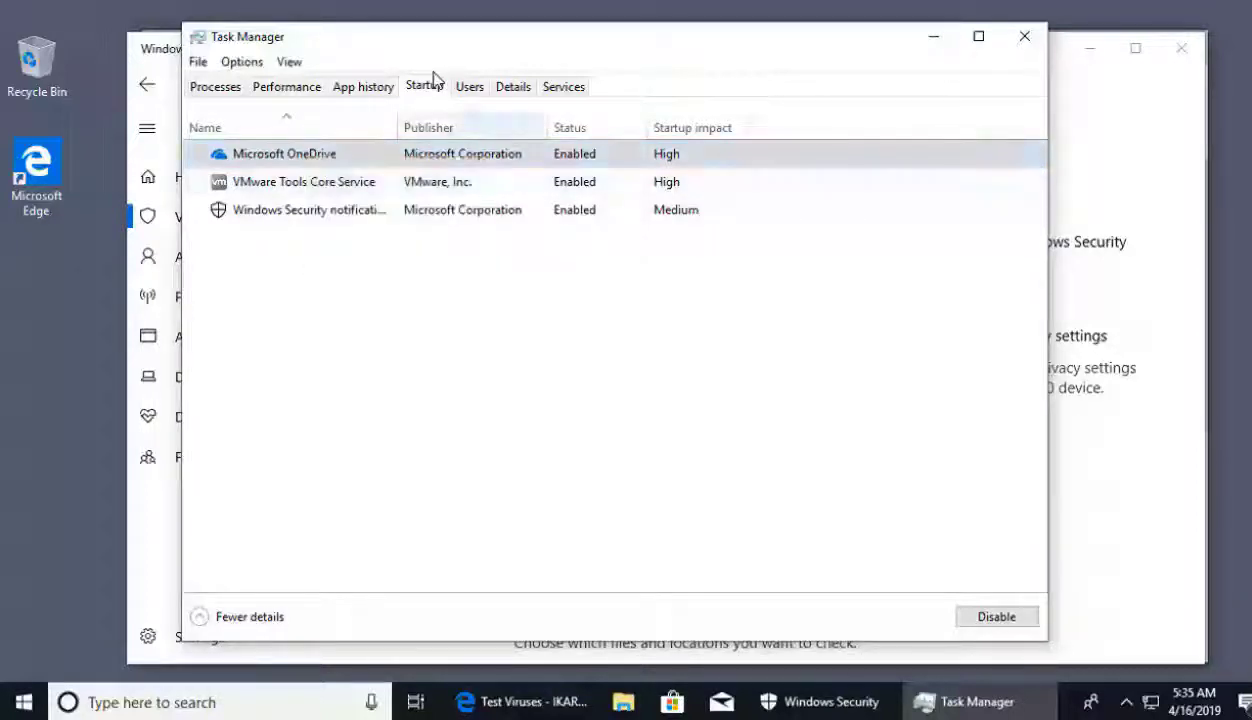
Step: View the running processes and inspect the actions available for the Cortana background process
{"action": "left_click", "coordinate": [228, 86]}
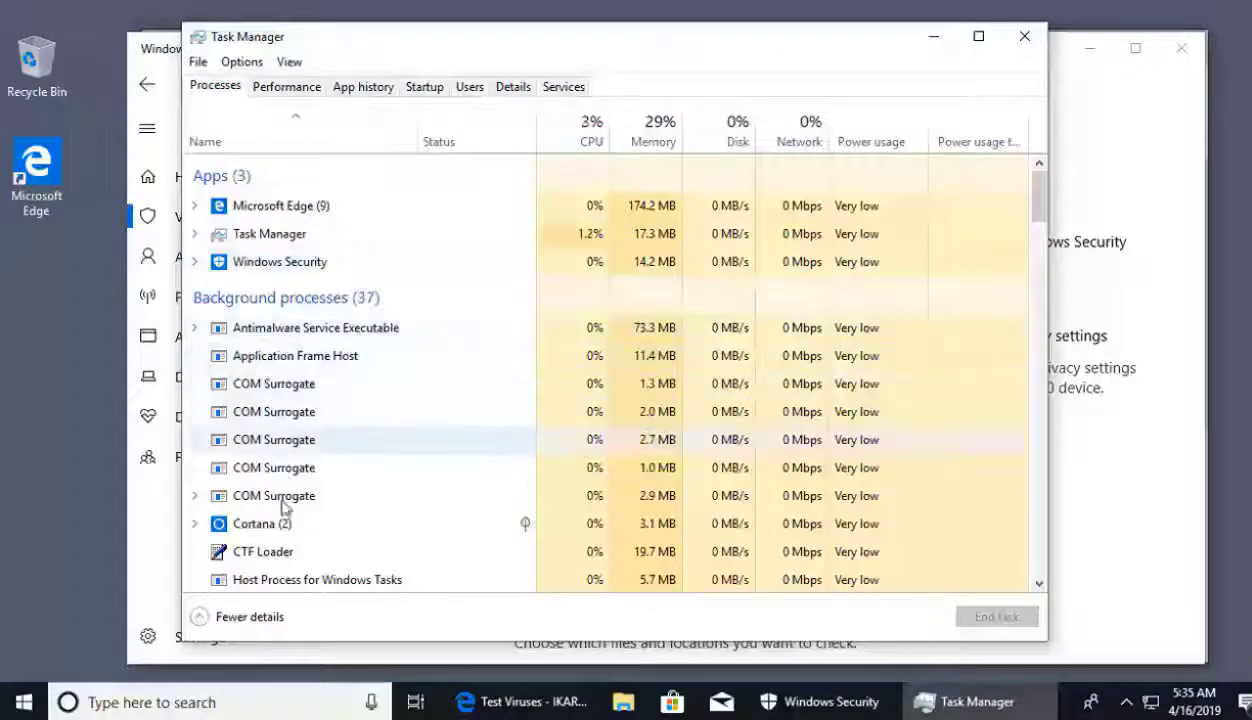
{"action": "right_click", "coordinate": [280, 533]}
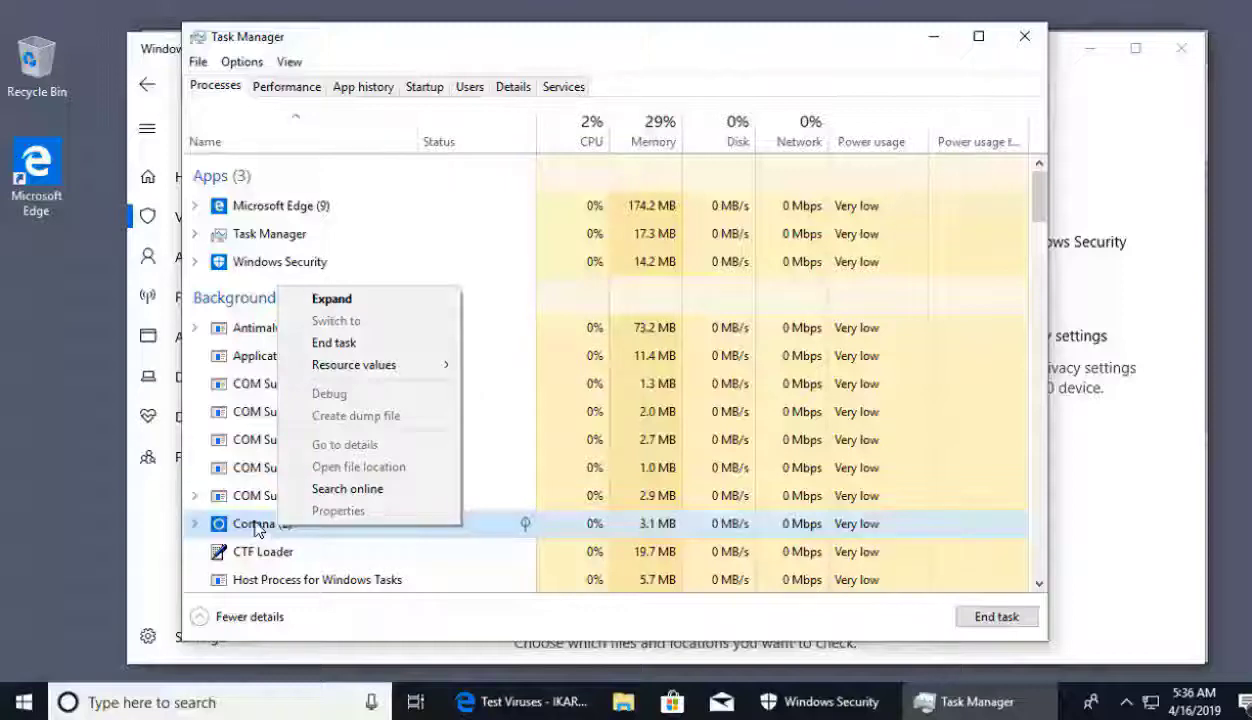
{"action": "left_click", "coordinate": [256, 528]}
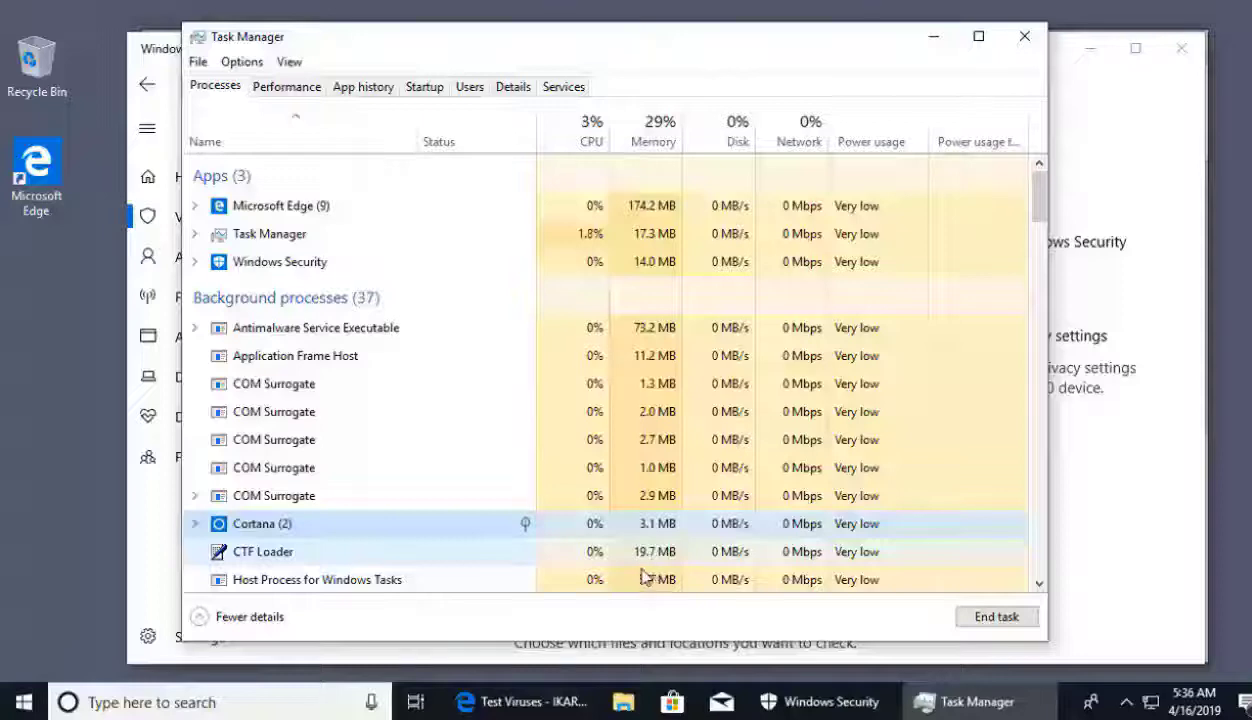
Step: Run msconfig to open System Configuration and move its window slightly lower to view the startup selection
{"action": "right_click", "coordinate": [25, 708]}
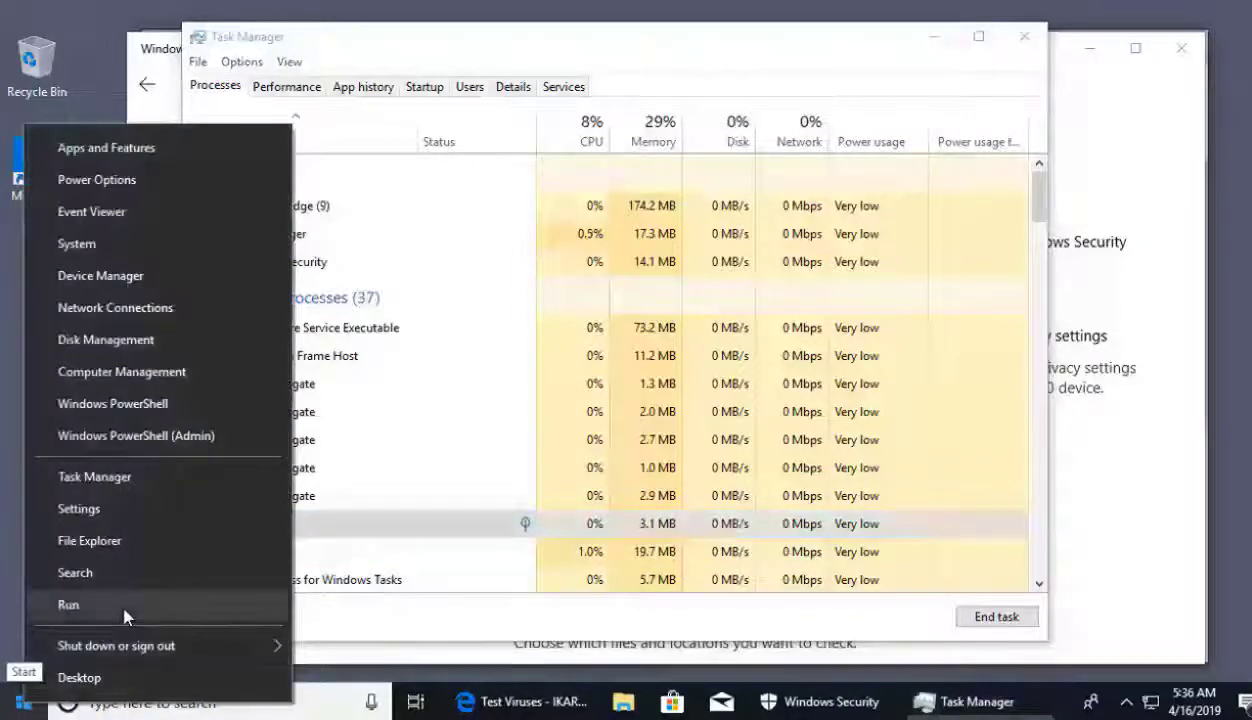
{"action": "left_click", "coordinate": [115, 610]}
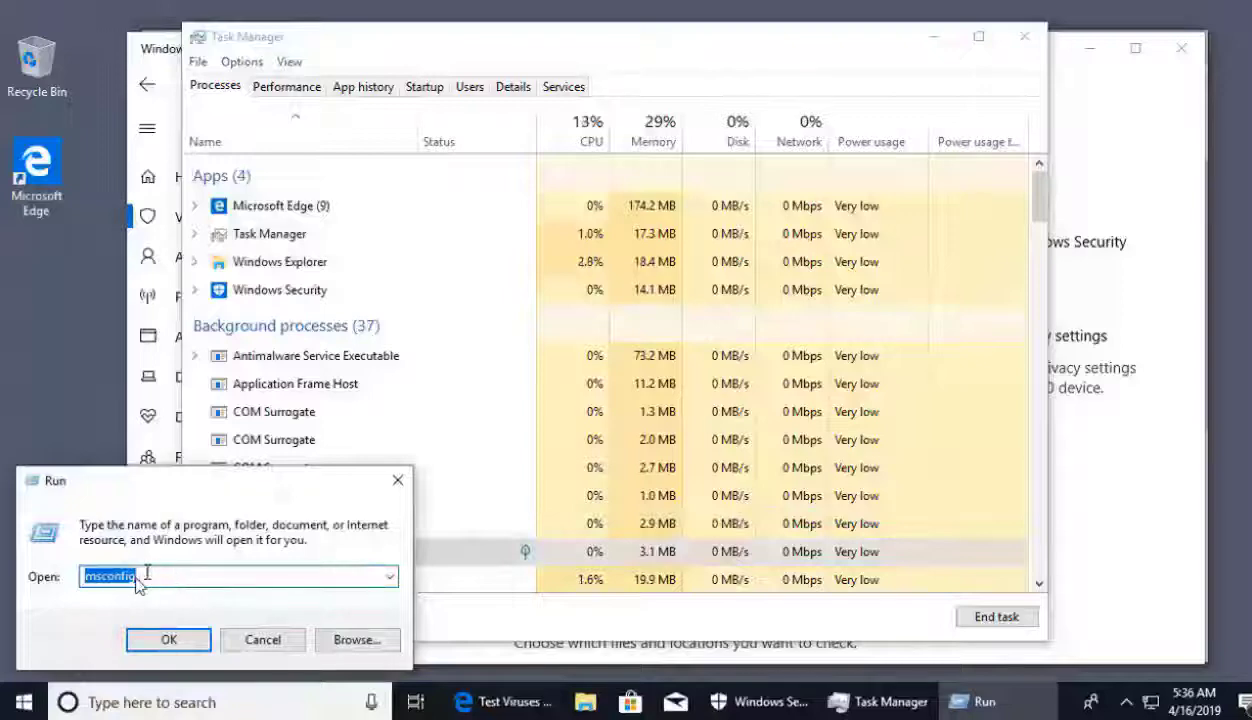
{"action": "left_click", "coordinate": [165, 643]}
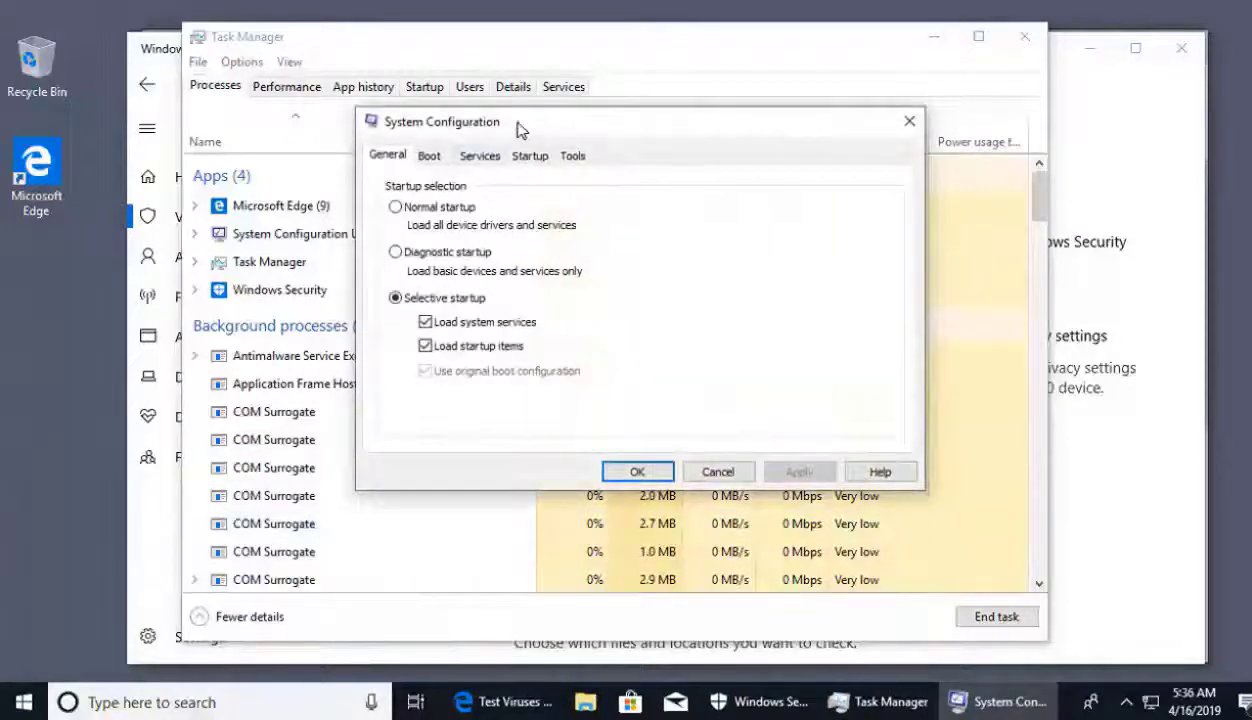
{"action": "left_click_drag", "start_coordinate": [517, 131], "coordinate": [510, 186]}
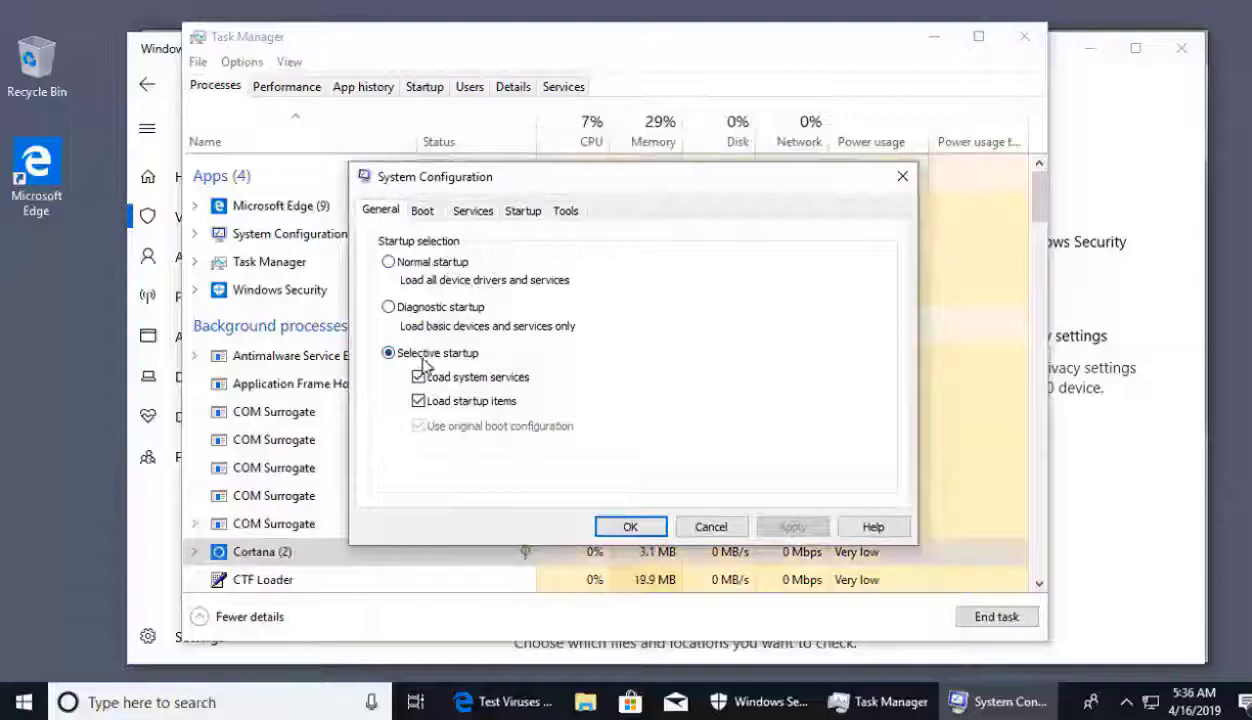
Step: Examine the Boot, Services and Startup settings in System Configuration
{"action": "left_click", "coordinate": [426, 213]}
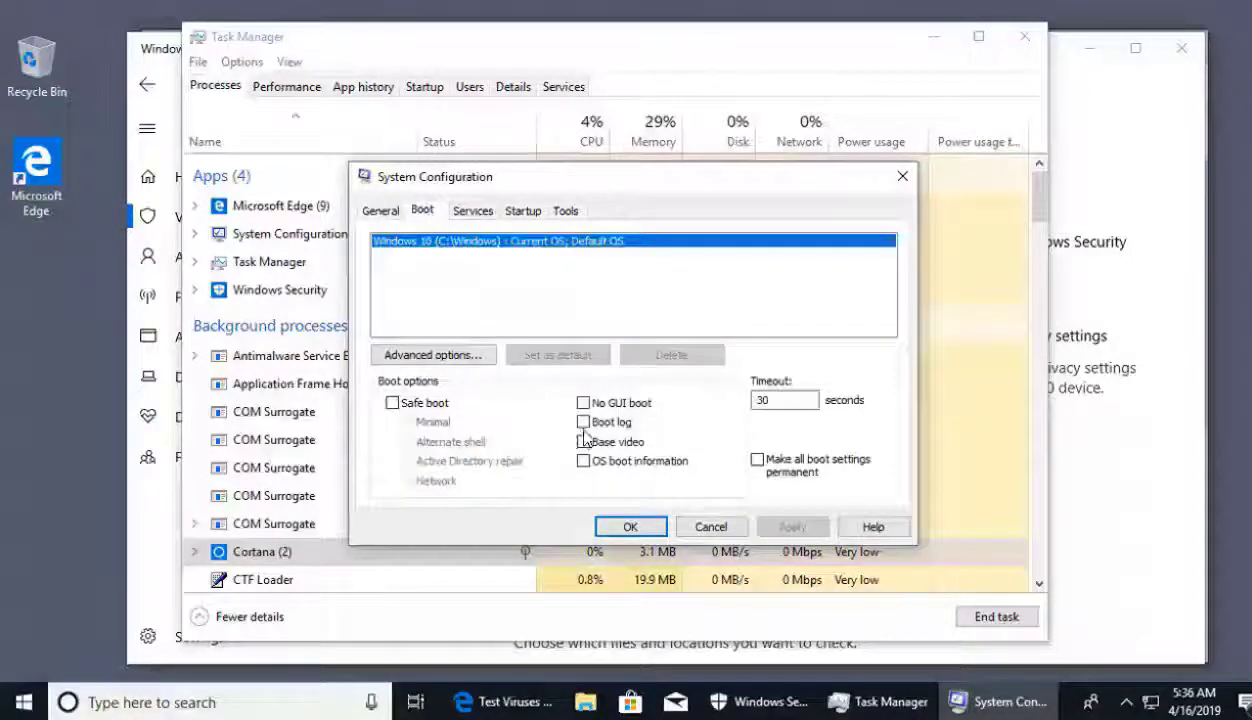
{"action": "left_click", "coordinate": [472, 206]}
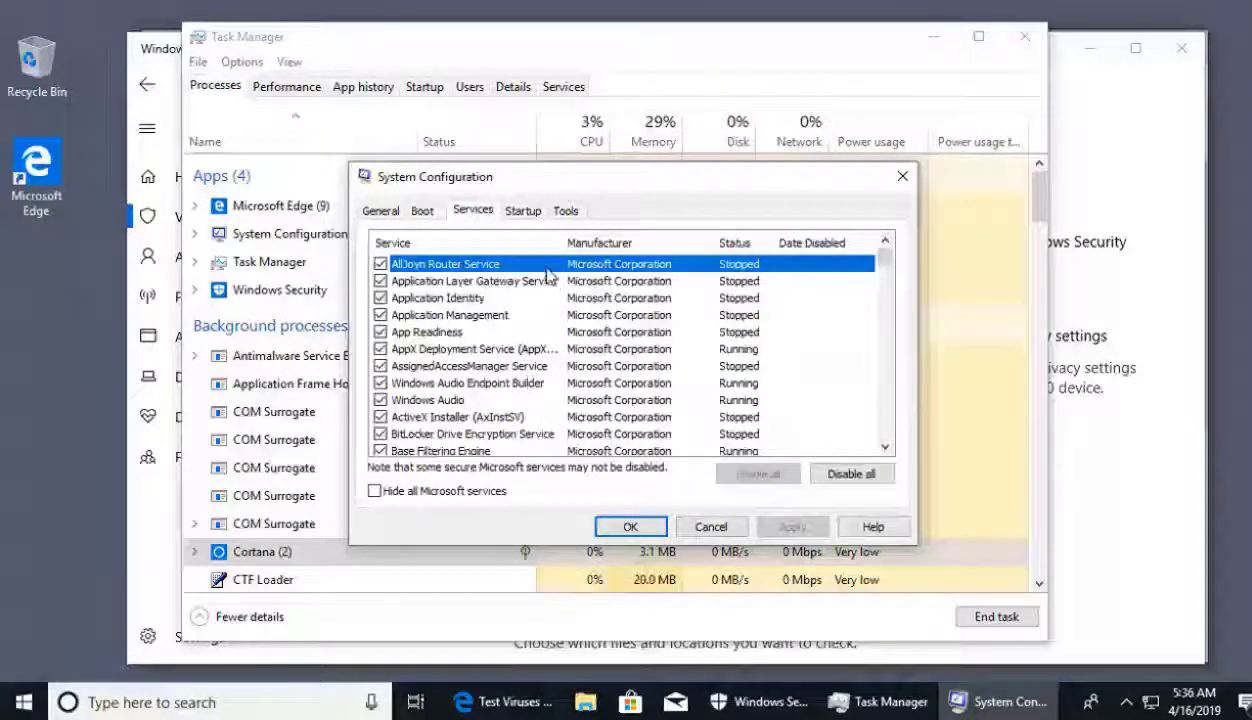
{"action": "left_click", "coordinate": [522, 214]}
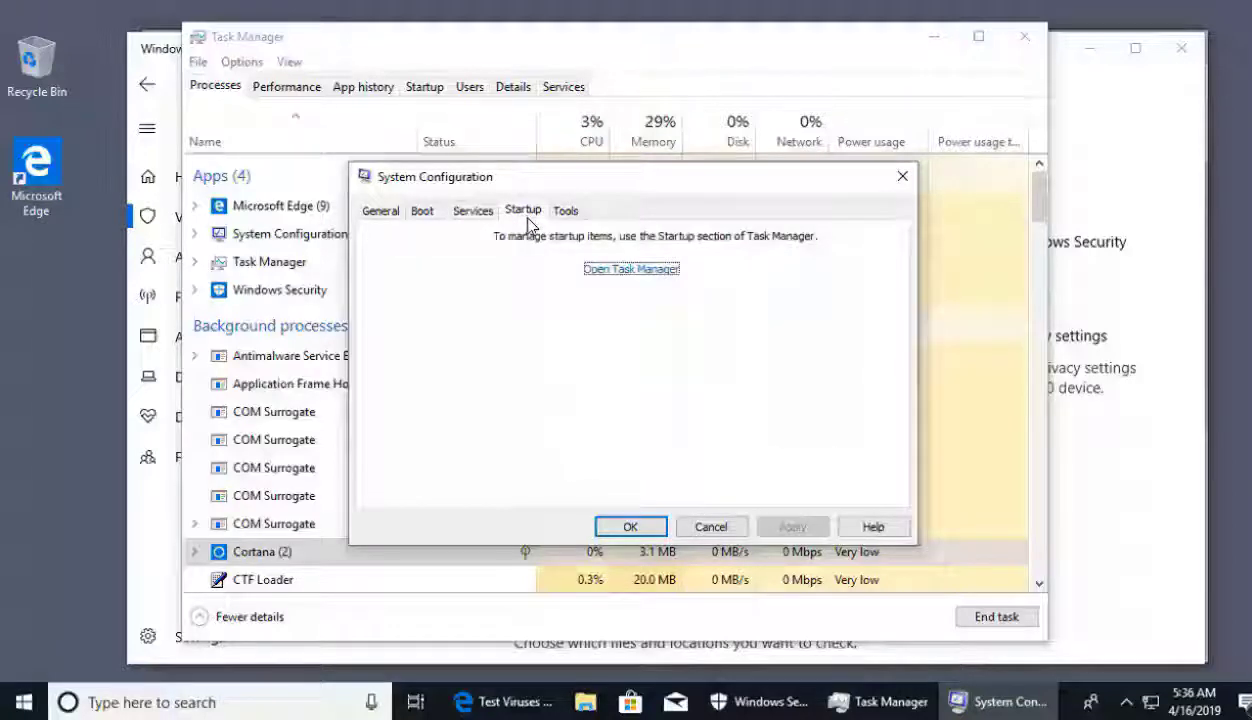